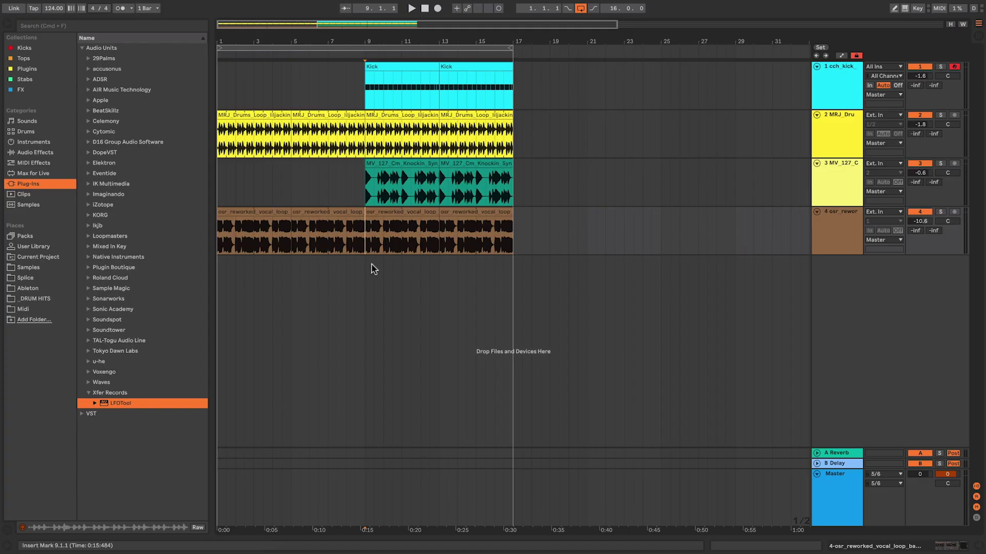
# - Play the arrangement from bar 9 to hear the kick, drum loop, synth bass and vocal loop together
pyautogui.click(394, 69)
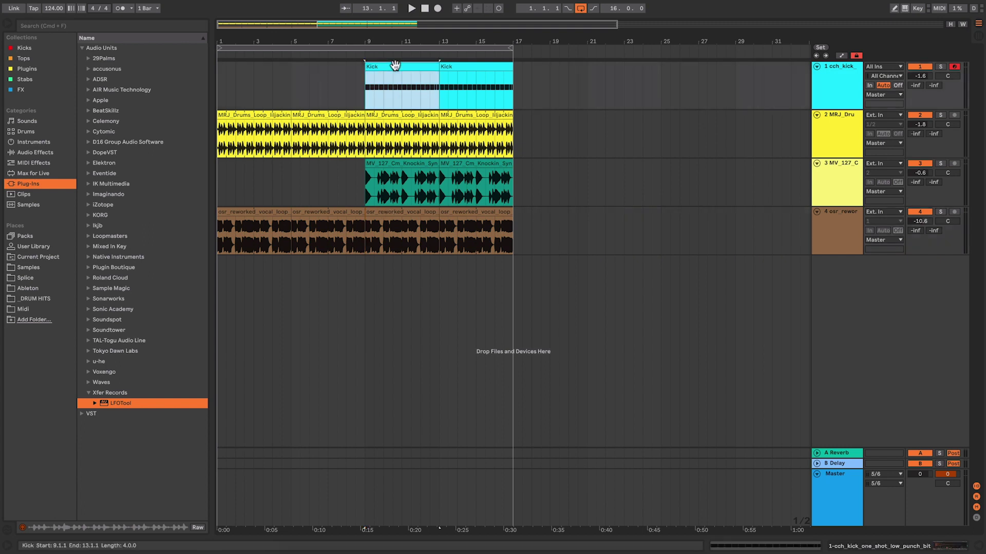
pyautogui.click(393, 111)
pyautogui.click(386, 164)
pyautogui.click(389, 213)
pyautogui.click(362, 273)
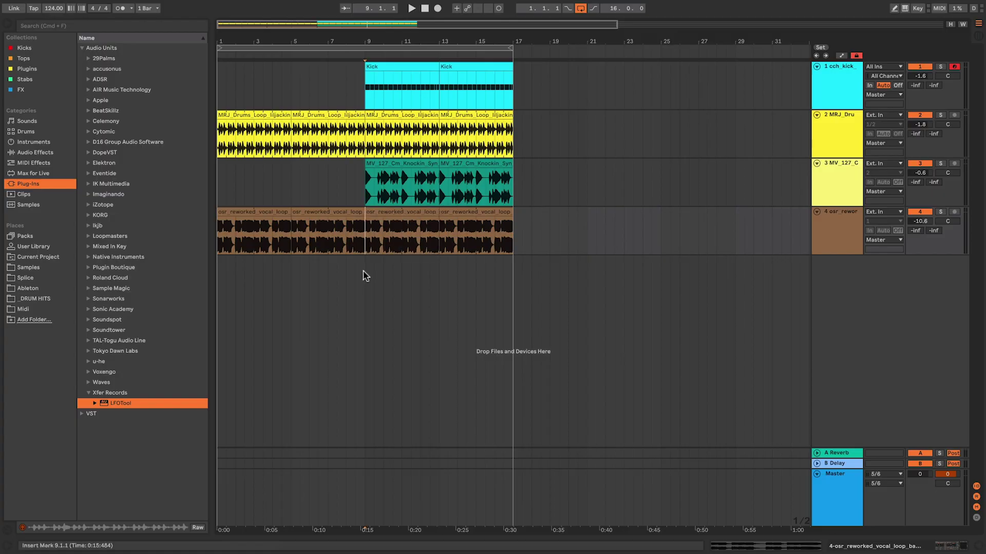
pyautogui.press('space')
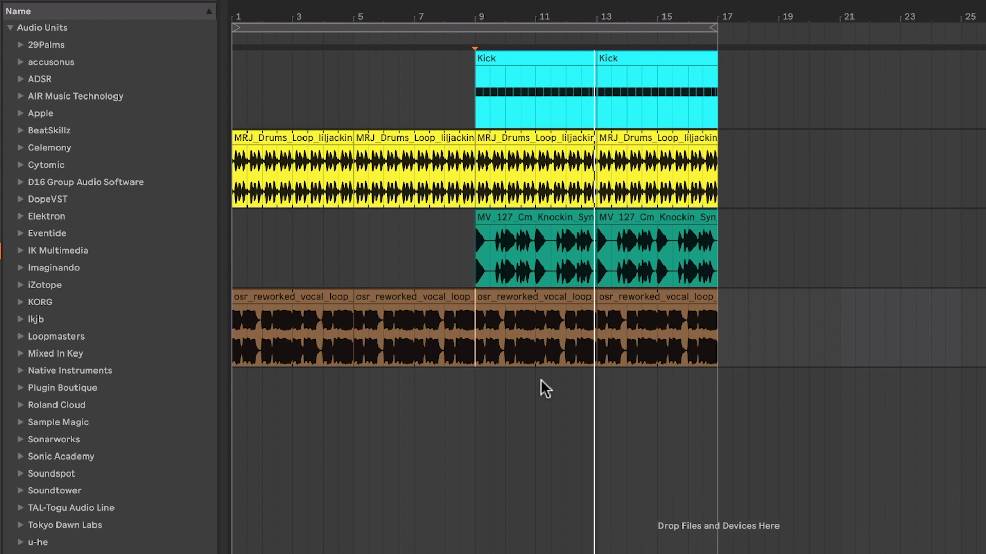
# - Insert a new audio track, move the vocal loop clip at bar 9 onto it, and solo that track
pyautogui.click(537, 295)
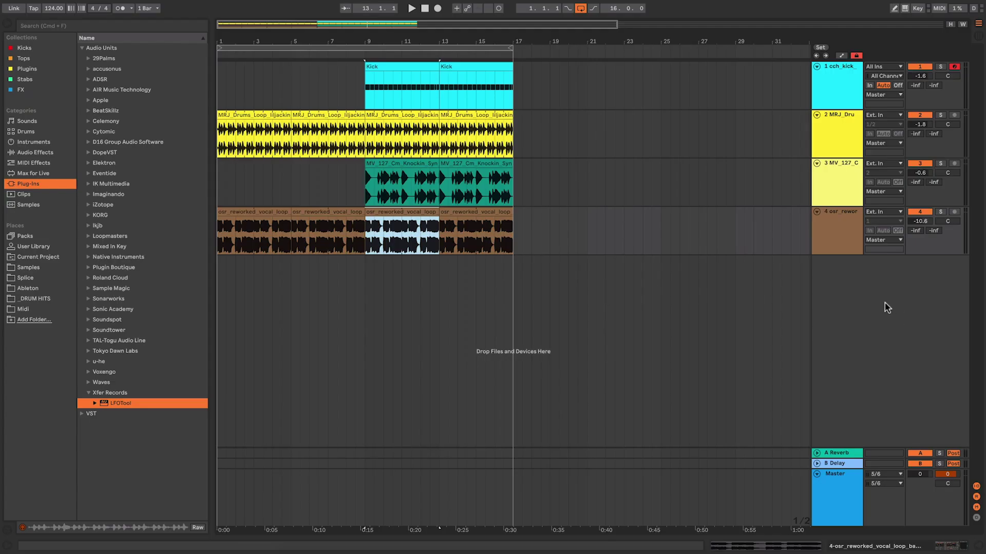
pyautogui.rightClick(985, 422)
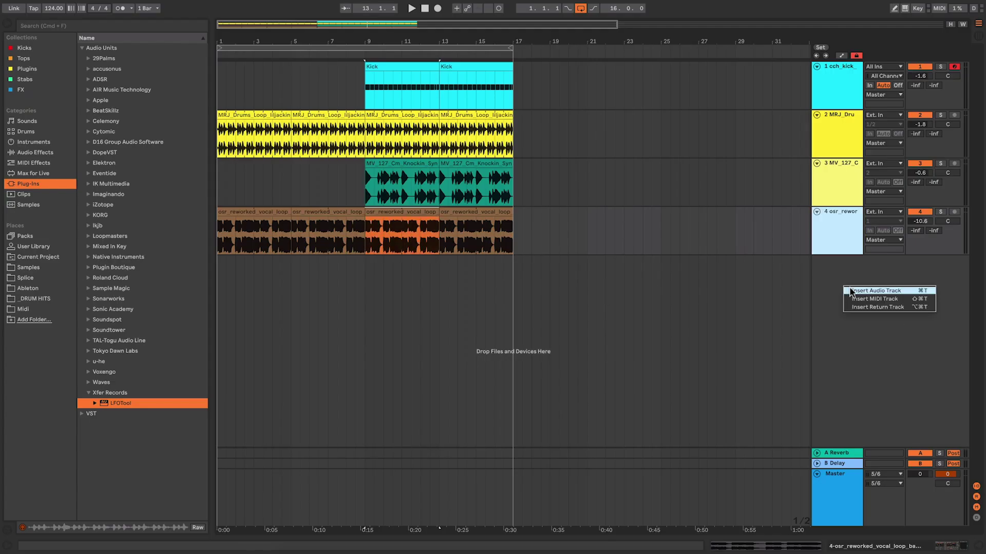
pyautogui.click(850, 292)
pyautogui.click(408, 238)
pyautogui.moveTo(409, 238); pyautogui.dragTo(408, 287)
pyautogui.click(941, 260)
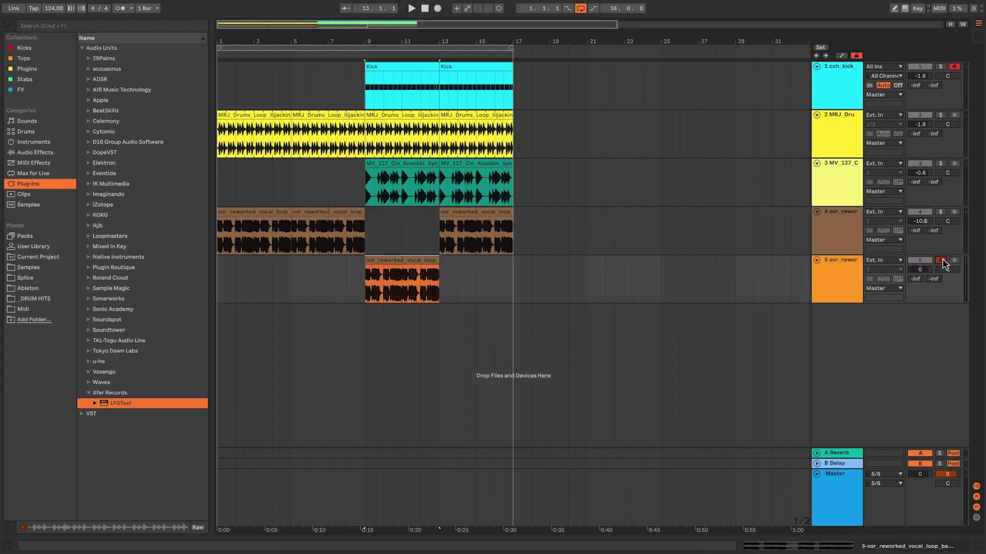
# - Split the soloed vocal clip after its first chop, at 9.1.3, and delete the rest of the clip
pyautogui.moveTo(366, 40); pyautogui.dragTo(362, 284)
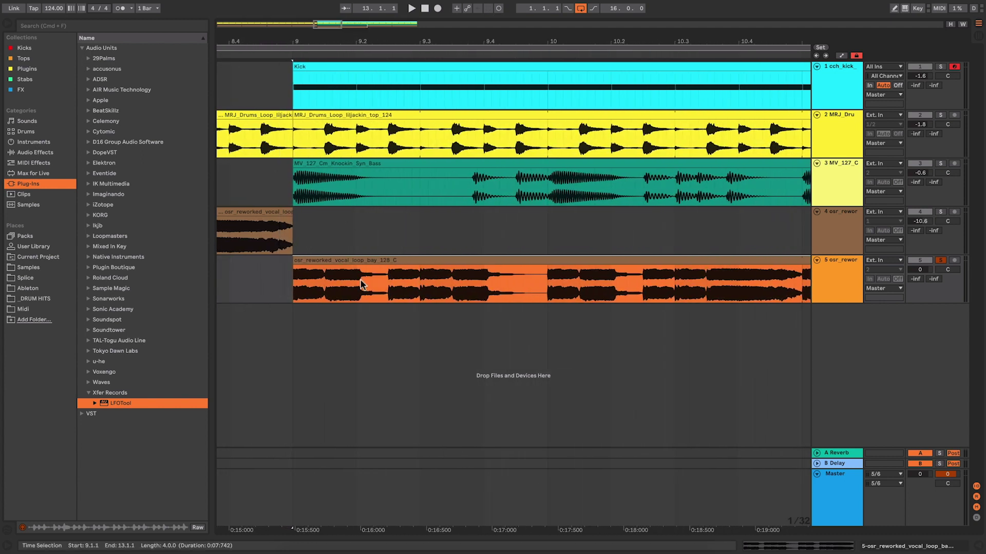
pyautogui.moveTo(352, 31); pyautogui.dragTo(347, 87)
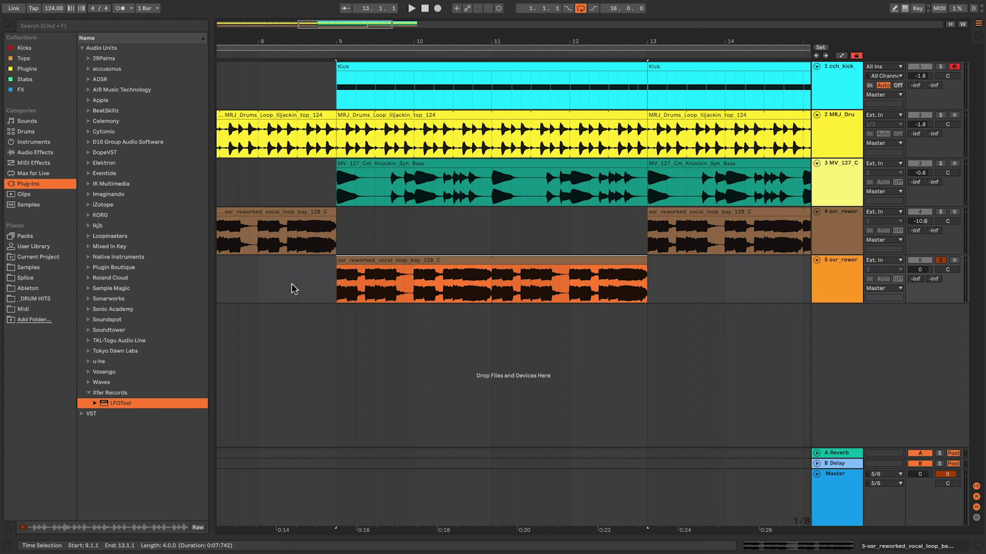
pyautogui.click(342, 260)
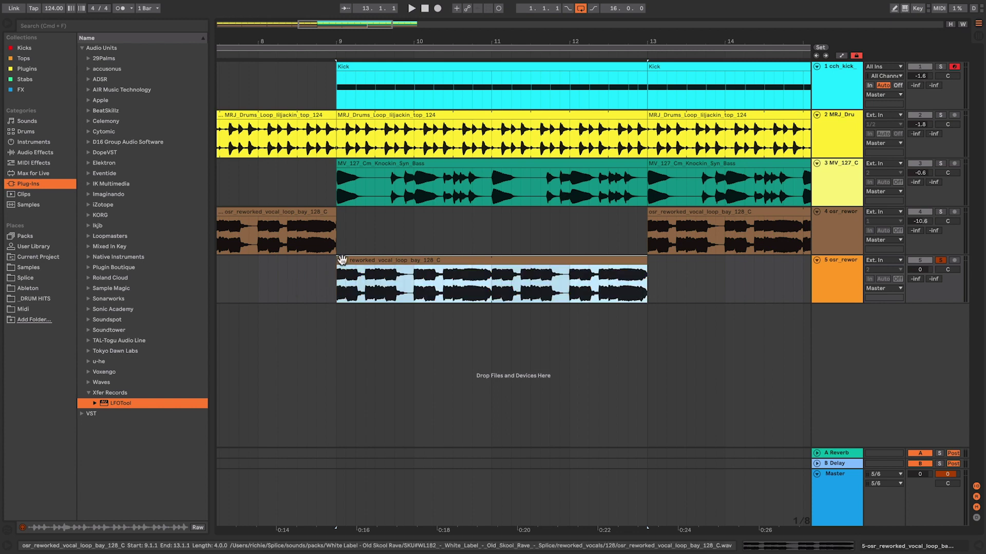
pyautogui.click(270, 291)
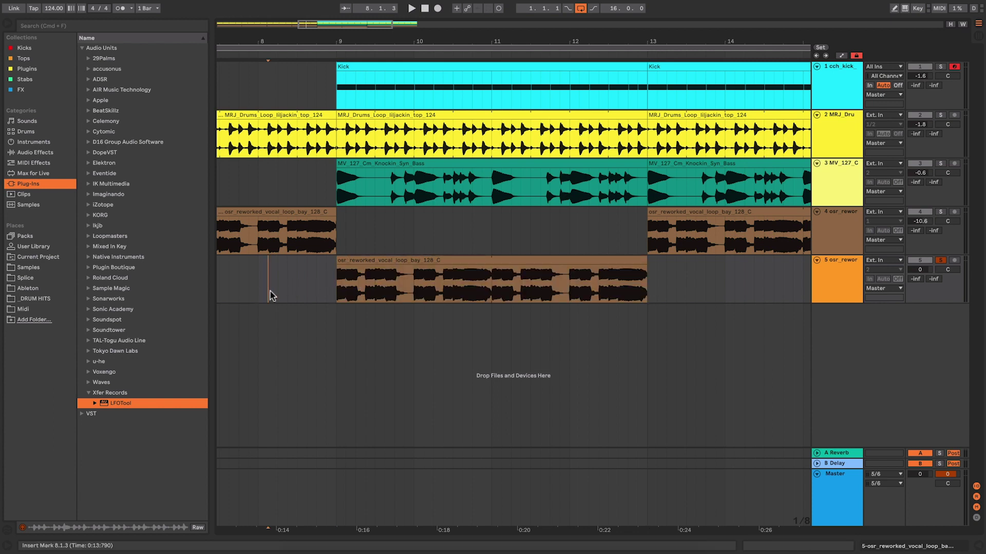
pyautogui.click(338, 284)
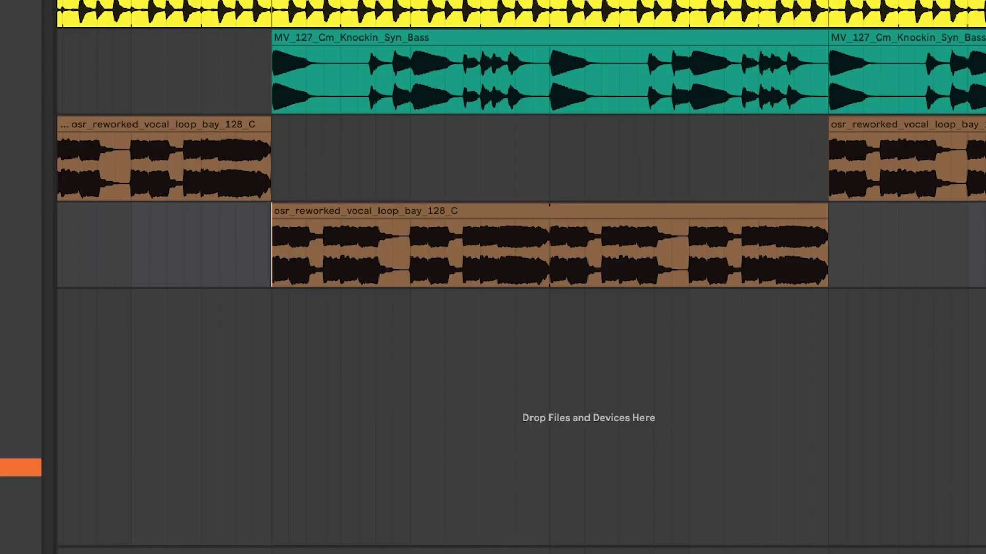
pyautogui.press('+')
pyautogui.moveTo(282, 1); pyautogui.dragTo(282, 54)
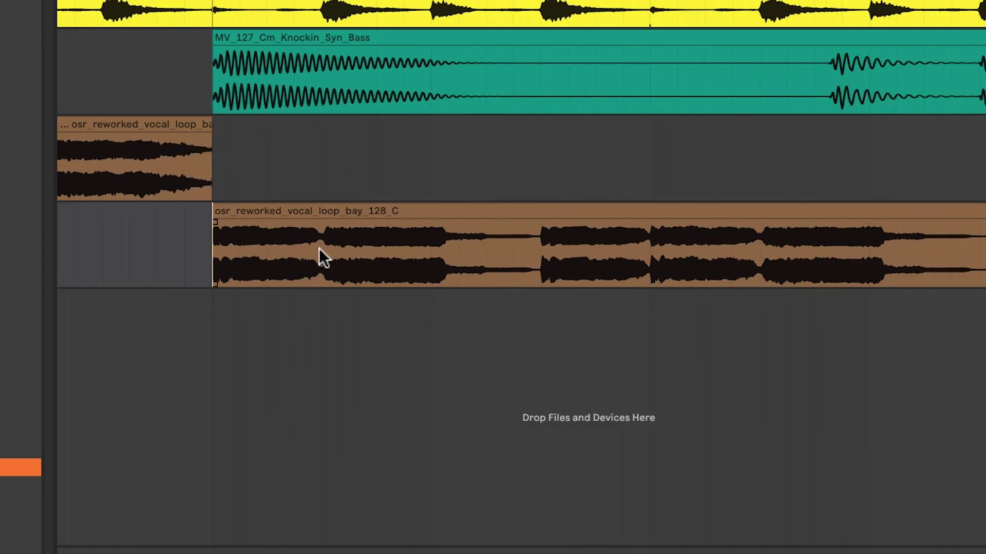
pyautogui.click(324, 235)
pyautogui.hotkey('ctrl', 'e')
pyautogui.click(353, 208)
pyautogui.press('Delete')
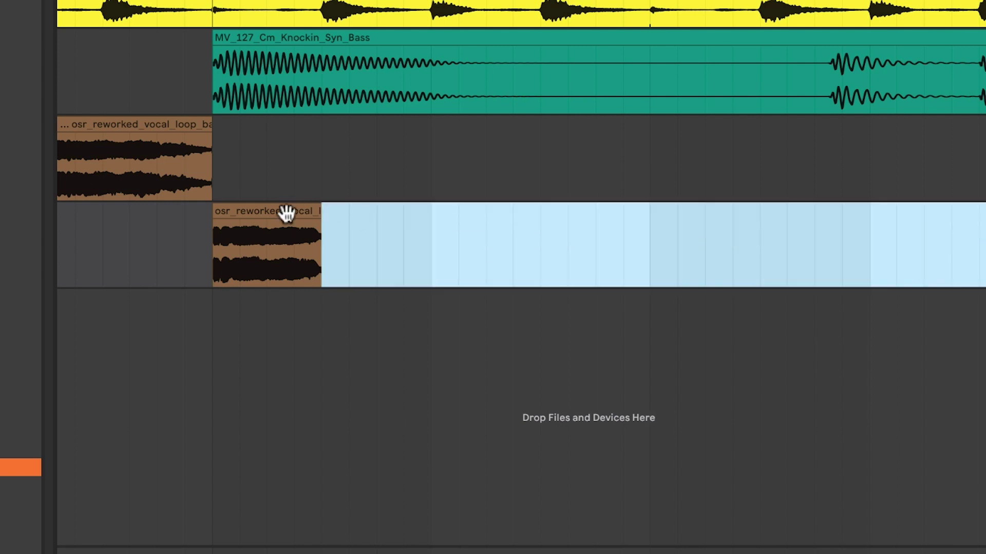
# - Play the short vocal slice from bar 9 to hear it in solo
pyautogui.click(198, 246)
pyautogui.press('space')
pyautogui.press('space')
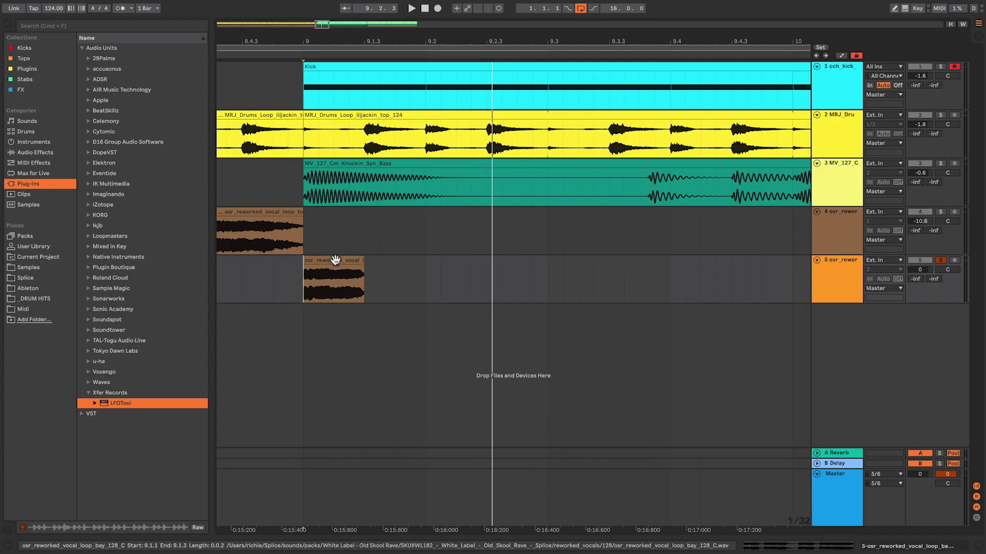
# - Add the Reverb audio effect to the track holding the short vocal slice
pyautogui.doubleClick(335, 261)
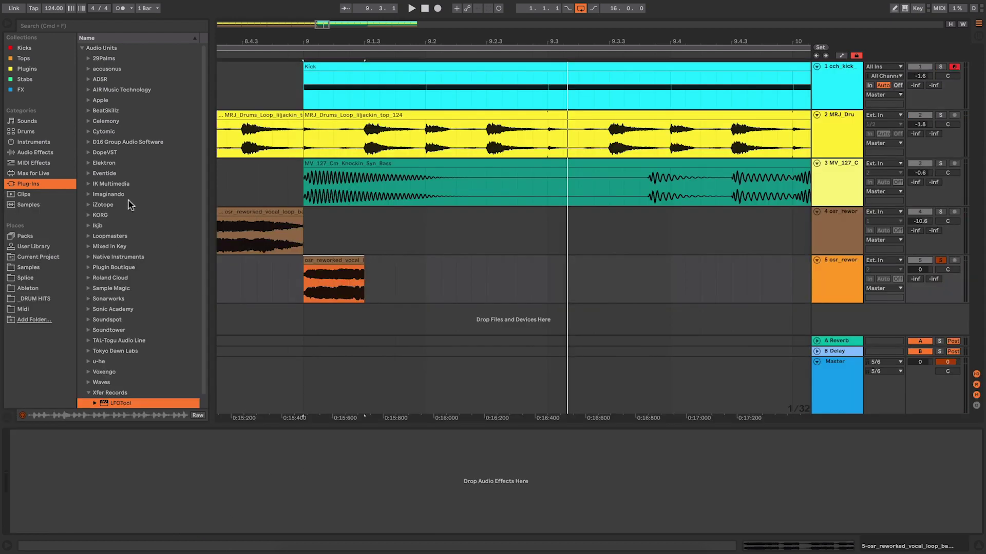
pyautogui.click(47, 154)
pyautogui.scroll(-2, 119, 210)
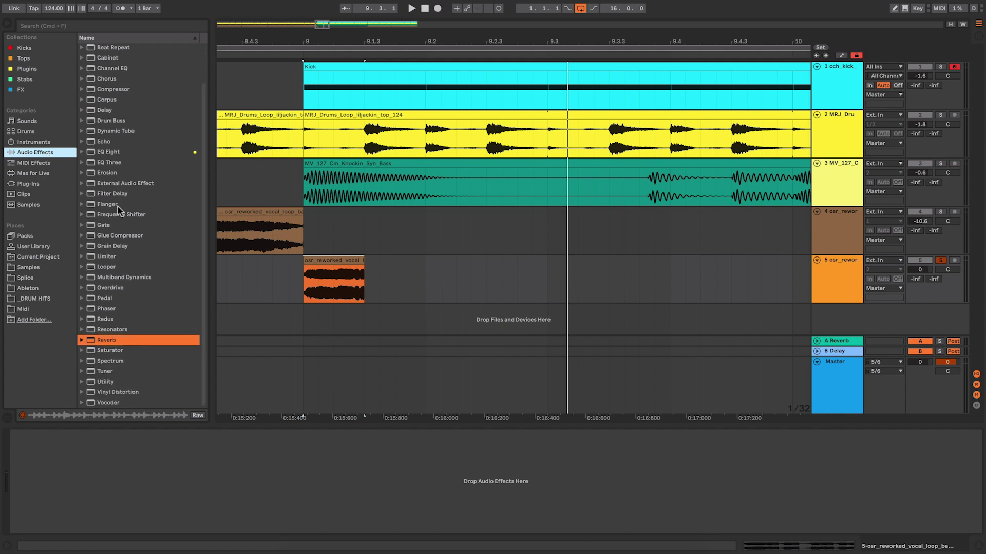
pyautogui.moveTo(109, 340); pyautogui.dragTo(155, 454)
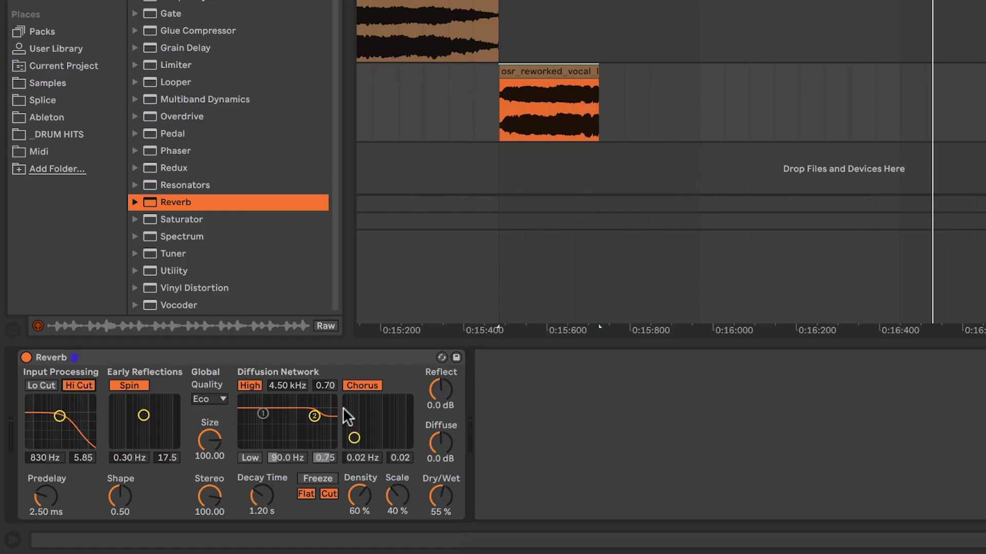
# - Turn off the Reverb's Hi Cut, set Dry/Wet to 100 % and set the Decay Time to 16.1 s
pyautogui.click(81, 384)
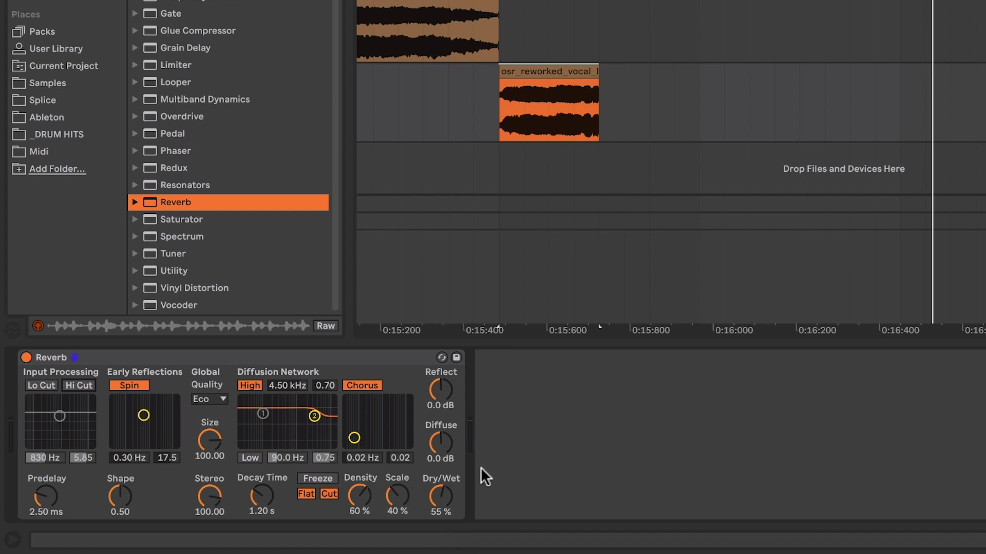
pyautogui.moveTo(430, 500); pyautogui.dragTo(438, 497)
pyautogui.moveTo(267, 491); pyautogui.dragTo(267, 437)
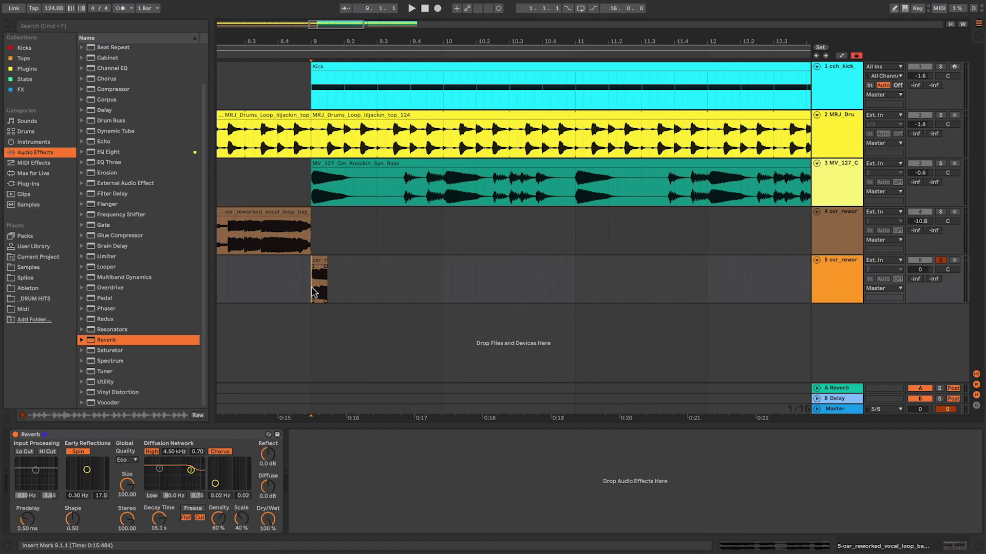
# - Play the vocal slice from bar 9 and listen to its long reverb tail
pyautogui.press('space')
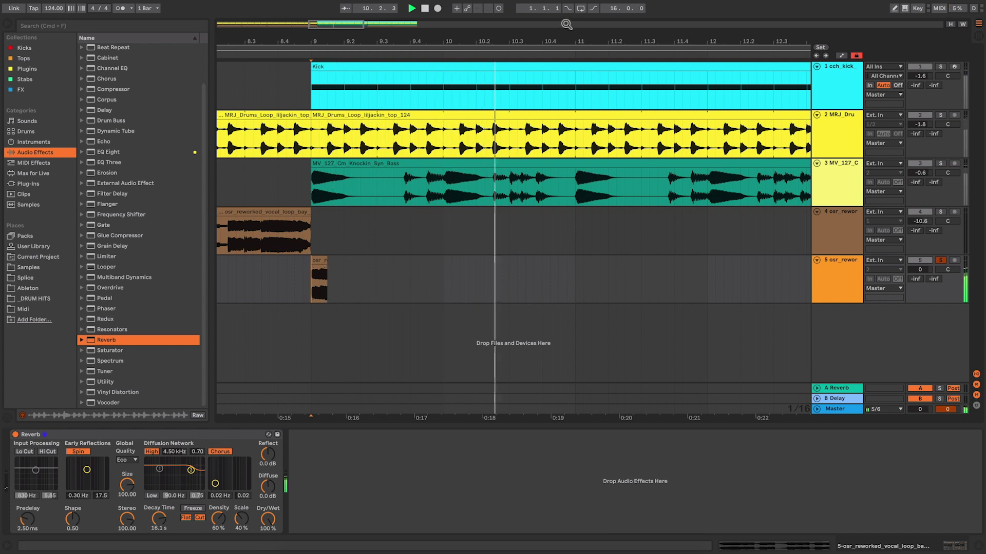
pyautogui.press('-')
pyautogui.moveTo(550, 41); pyautogui.dragTo(448, 11)
pyautogui.press('space')
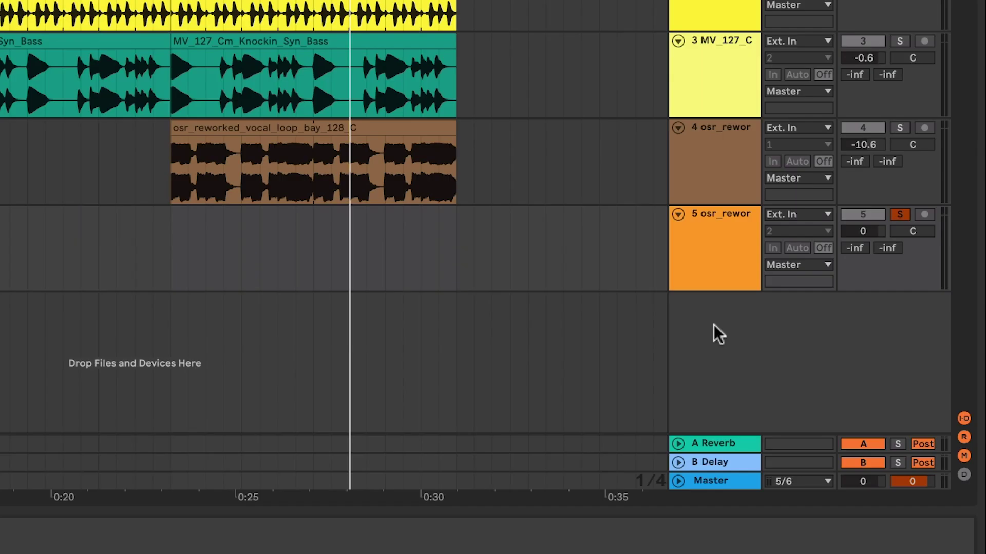
# - Insert another audio track, set its input to Resampling and keep its monitoring on Auto
pyautogui.rightClick(838, 328)
pyautogui.click(730, 338)
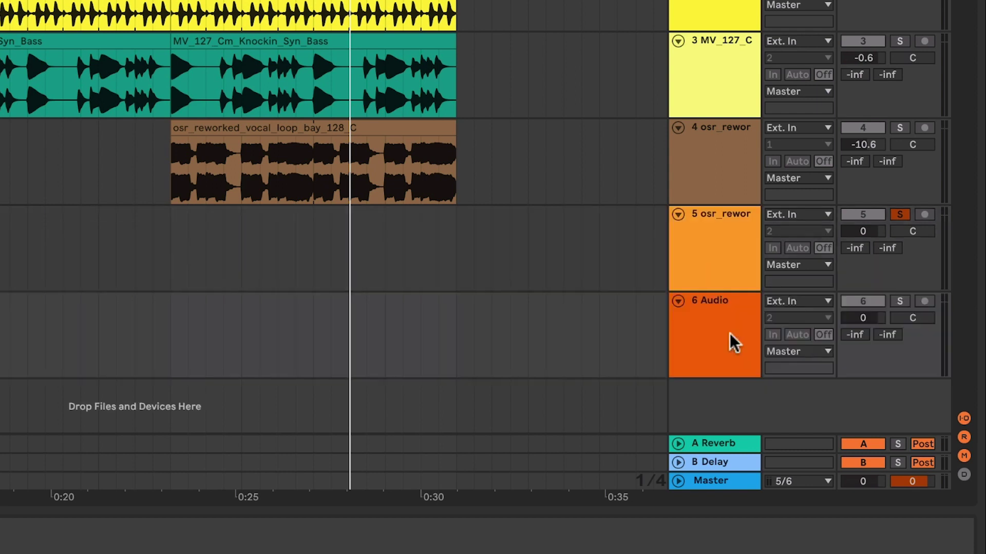
pyautogui.click(814, 298)
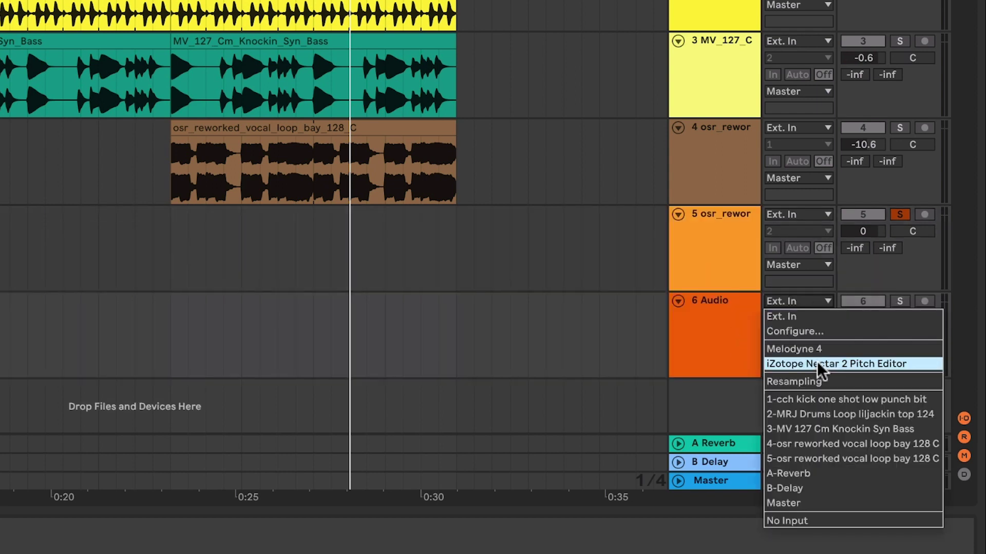
pyautogui.click(819, 379)
pyautogui.click(797, 335)
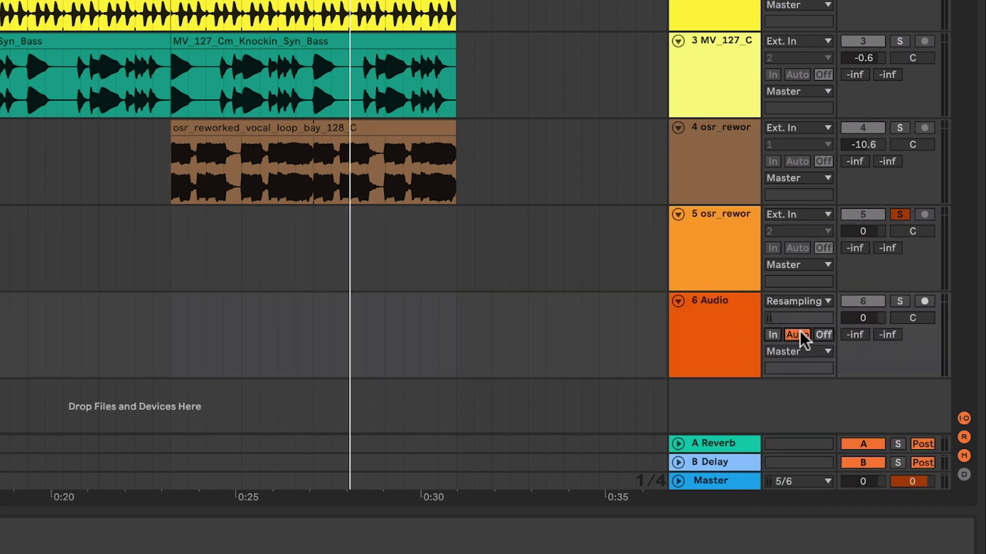
# - Arm the resampling track and record the vocal's reverb tail from bar 9 to just past bar 17
pyautogui.click(924, 302)
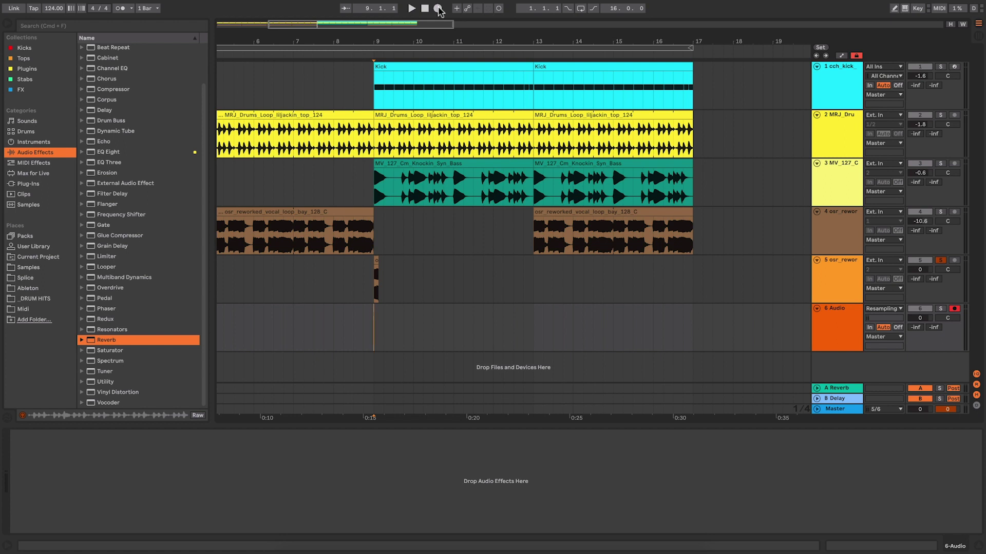
pyautogui.click(438, 8)
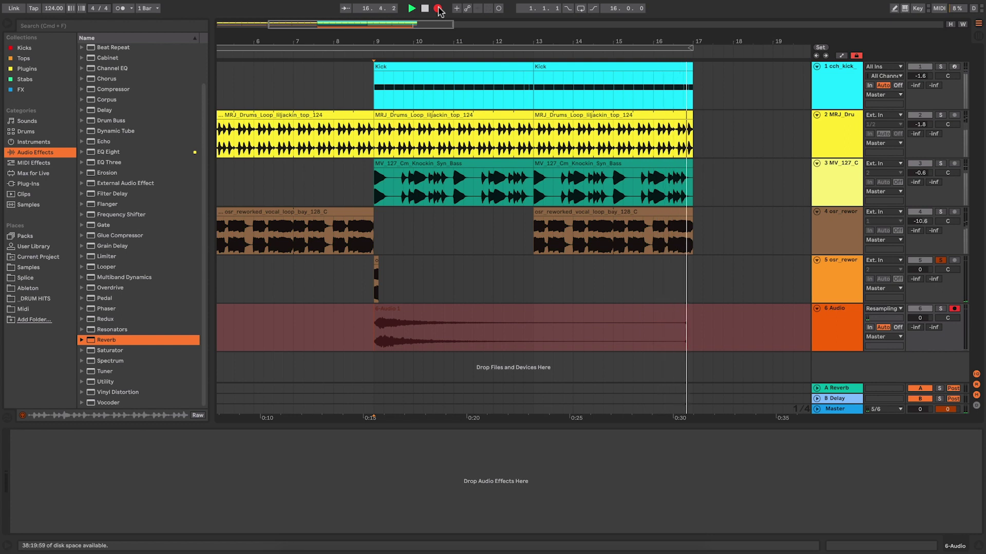
pyautogui.click(438, 8)
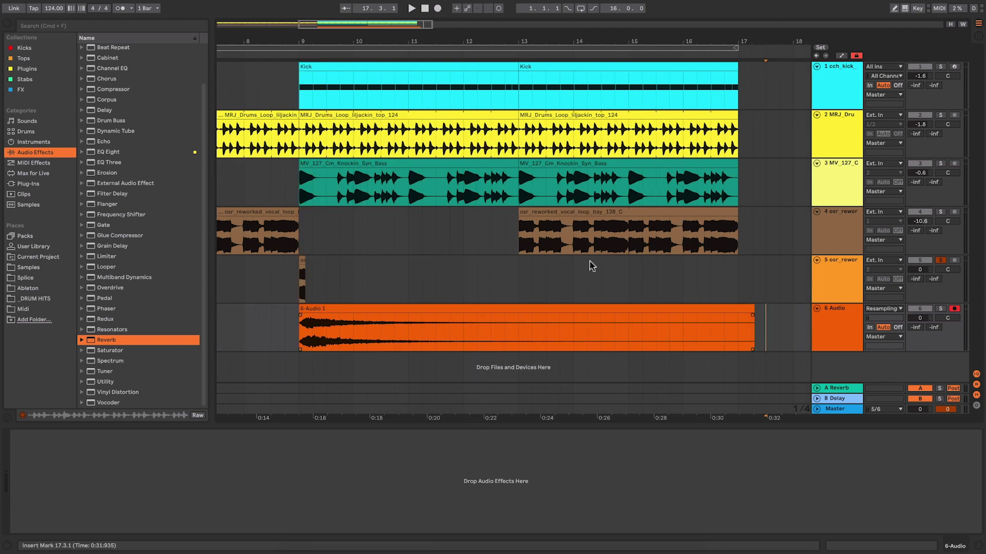
# - Split the recorded reverb clip where the vocal slice ends, at 9.1.3, and delete the part before the split
pyautogui.moveTo(305, 40); pyautogui.dragTo(362, 101)
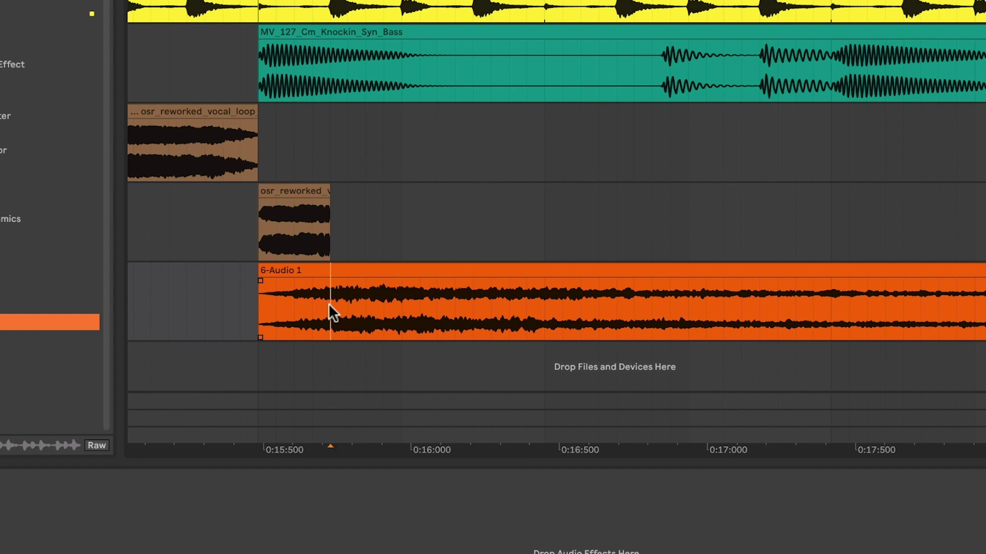
pyautogui.hotkey('ctrl', 'e')
pyautogui.click(306, 273)
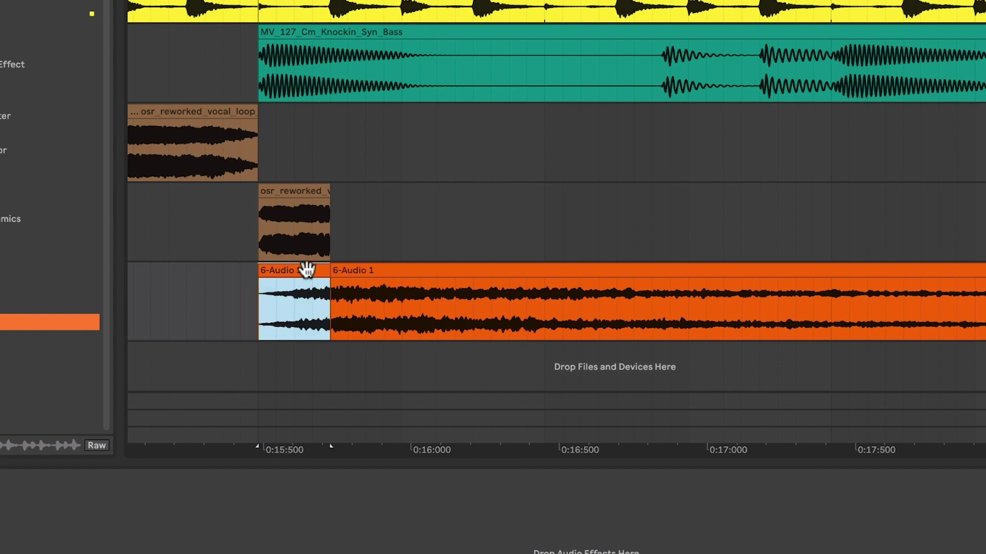
pyautogui.press('Delete')
pyautogui.click(378, 271)
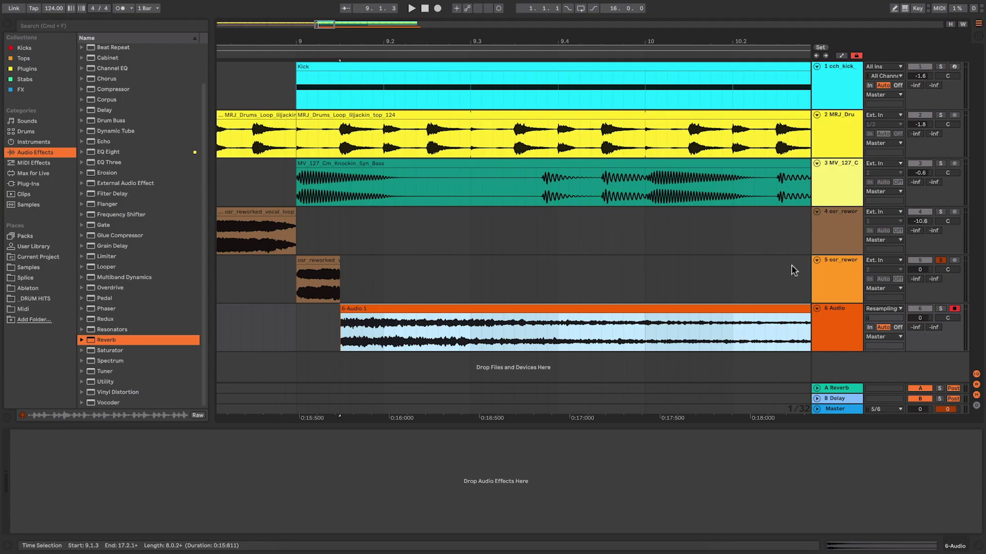
# - Delete the vocal slice track with the Reverb effect and move the recorded reverb clip to start at bar 9
pyautogui.click(834, 261)
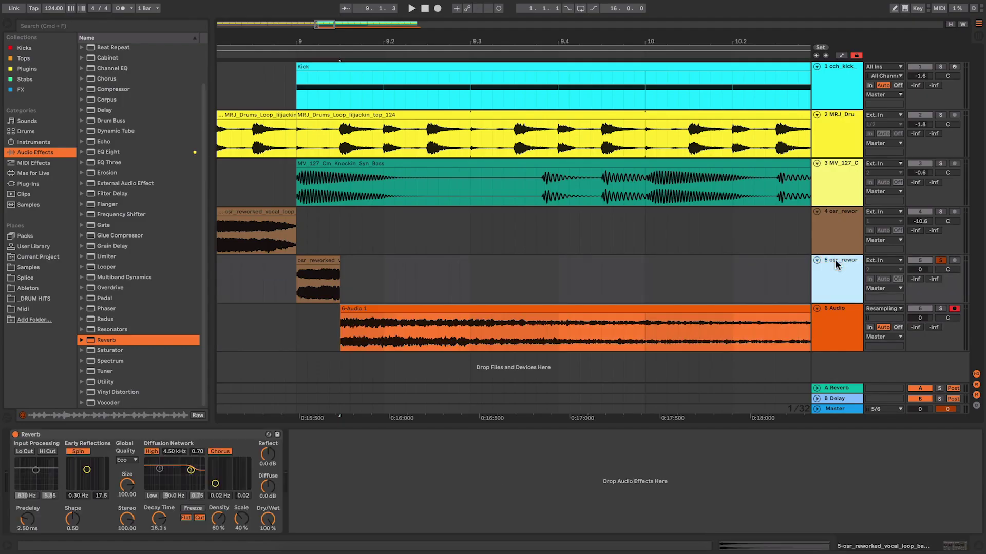
pyautogui.press('Delete')
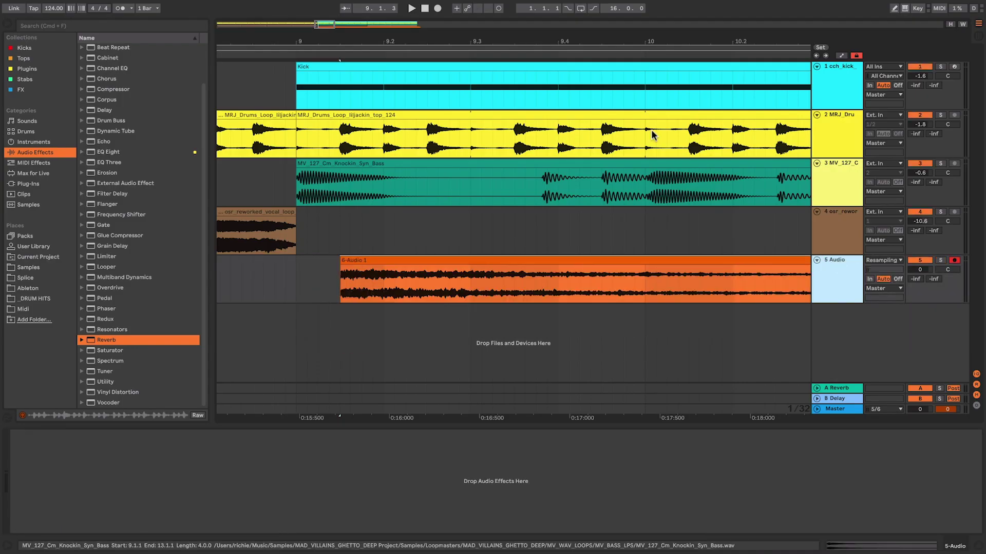
pyautogui.moveTo(565, 41); pyautogui.dragTo(385, 40)
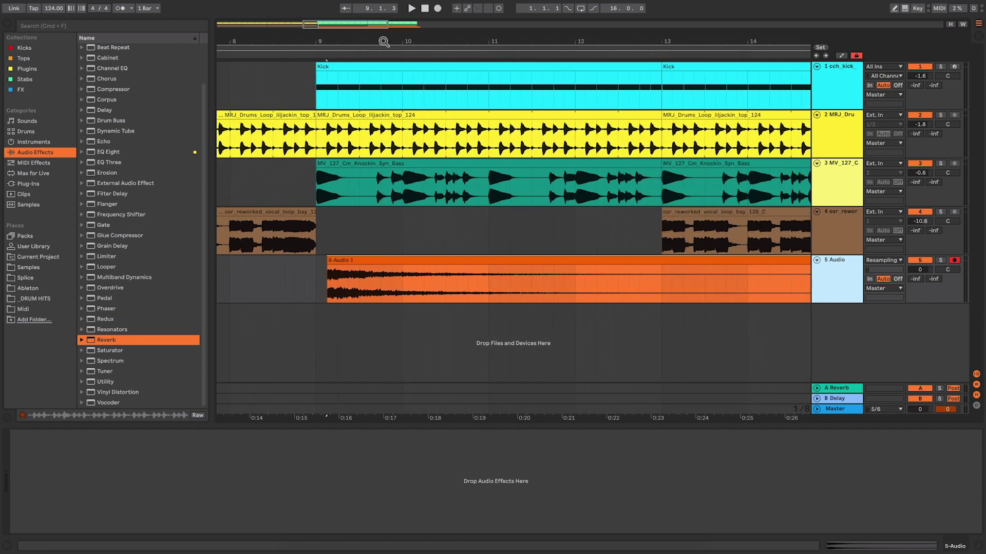
pyautogui.moveTo(351, 260); pyautogui.dragTo(341, 263)
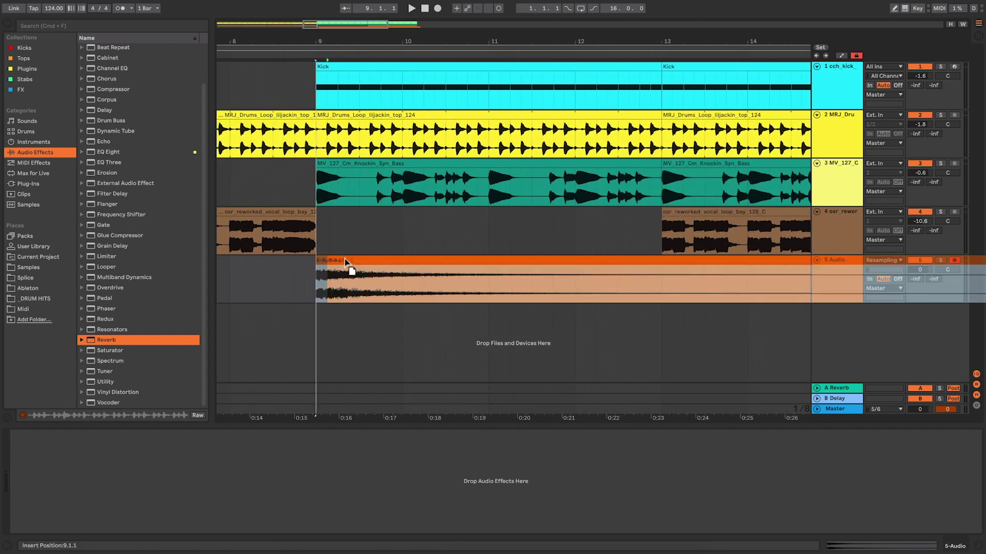
# - Trim off the part of the recorded reverb clip that extends past bar 17
pyautogui.moveTo(424, 36); pyautogui.dragTo(385, 20)
pyautogui.click(653, 285)
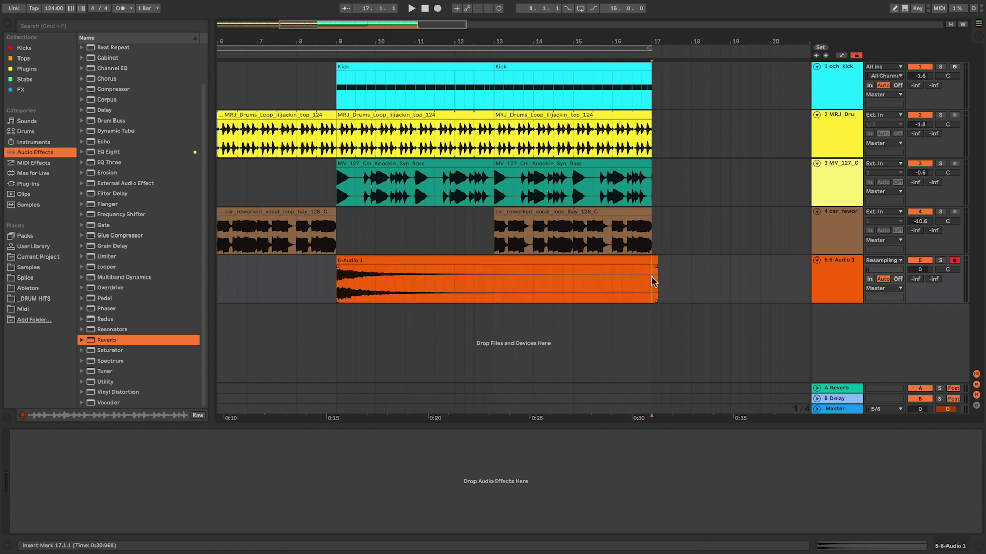
pyautogui.click(654, 260)
pyautogui.press('Delete')
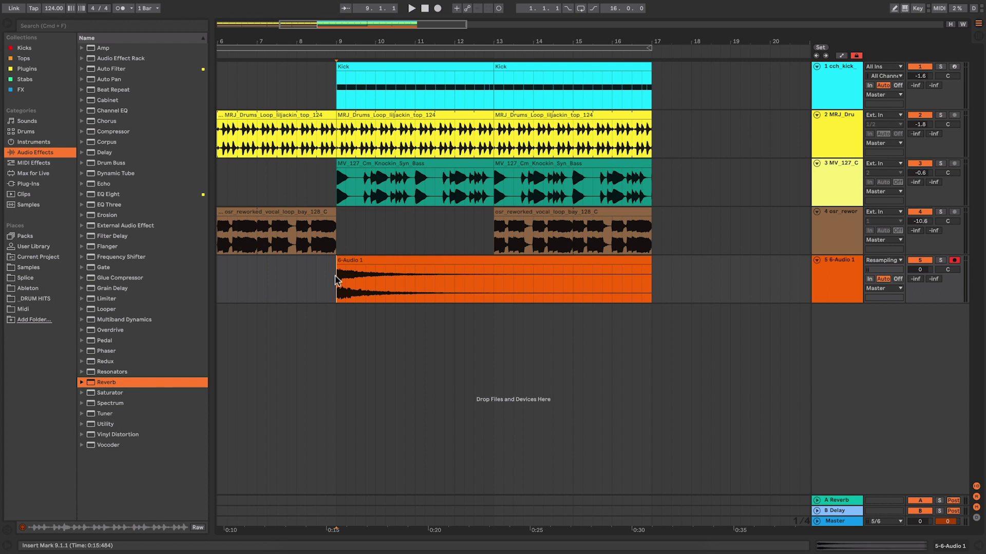
# - Open the recorded reverb clip's sample settings, reverse the sample and hide the clip details
pyautogui.doubleClick(361, 259)
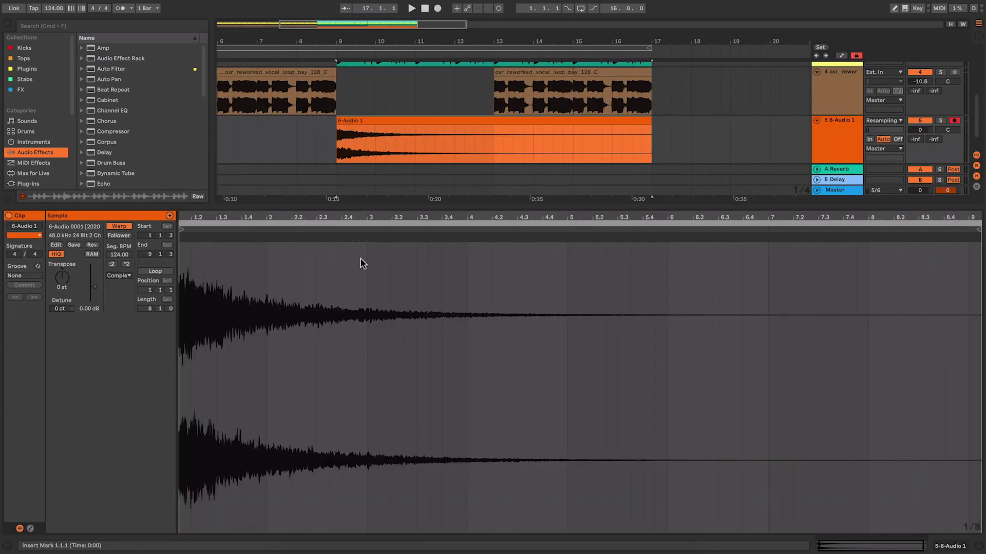
pyautogui.click(93, 246)
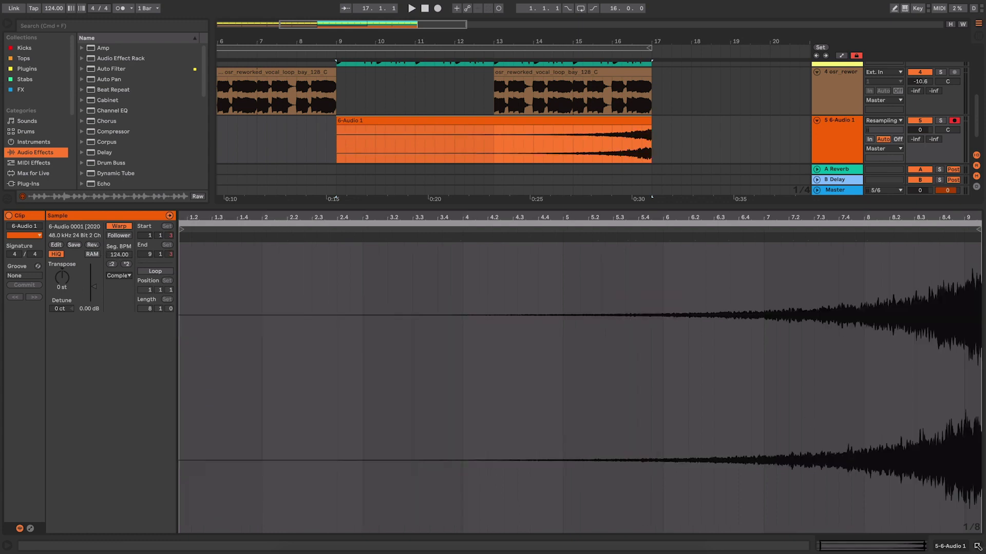
pyautogui.click(977, 546)
# - Solo the reversed reverb track and play it from bar 13 to hear the swell
pyautogui.click(941, 261)
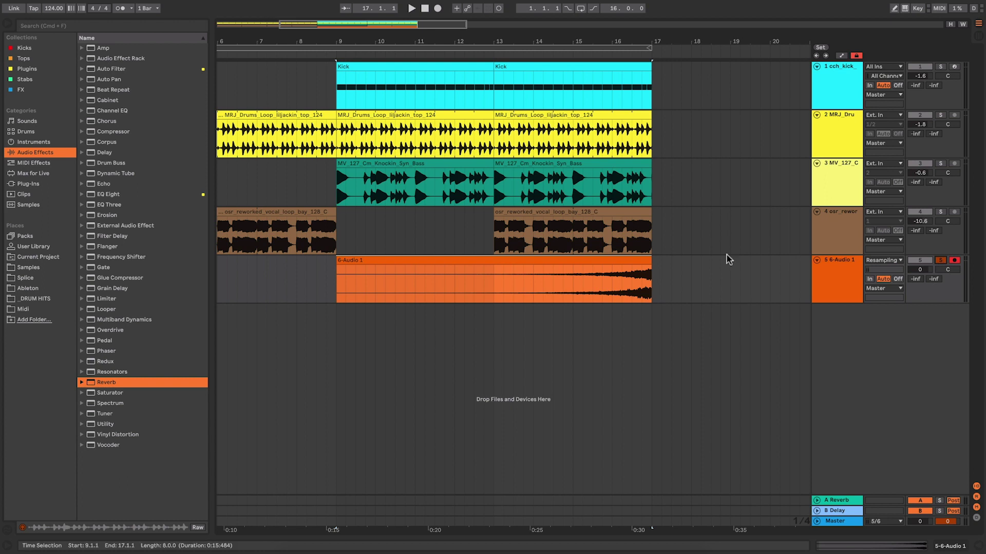
pyautogui.click(490, 290)
pyautogui.press('space')
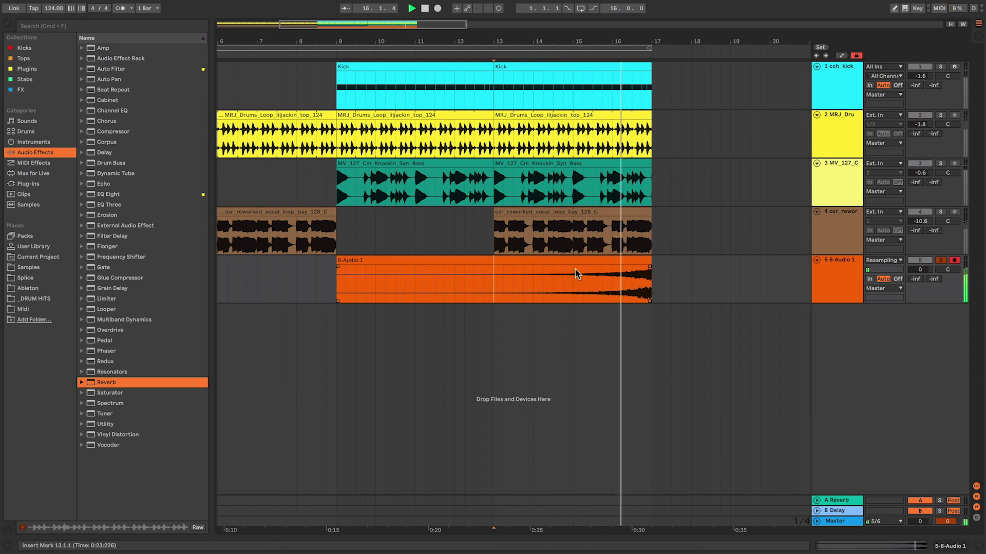
pyautogui.press('space')
# - Move the reversed reverb clip to bars 1–9 and copy the vocal loop into the gap at bars 9–13
pyautogui.moveTo(594, 259); pyautogui.dragTo(319, 265)
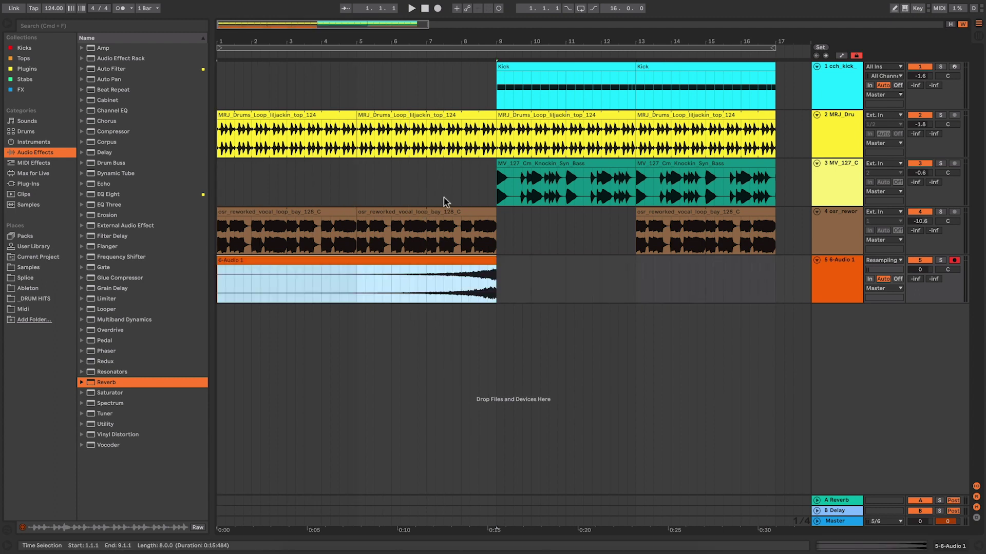
pyautogui.moveTo(445, 211); pyautogui.dragTo(571, 236)
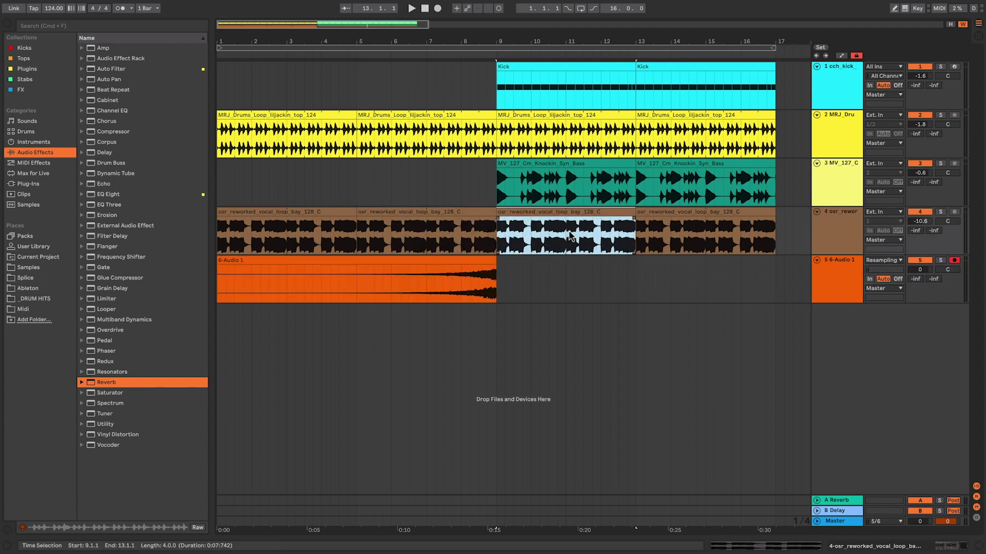
# - Play the arrangement from around bar 4 and lower the reversed reverb track's volume to -10.7 dB
pyautogui.click(349, 236)
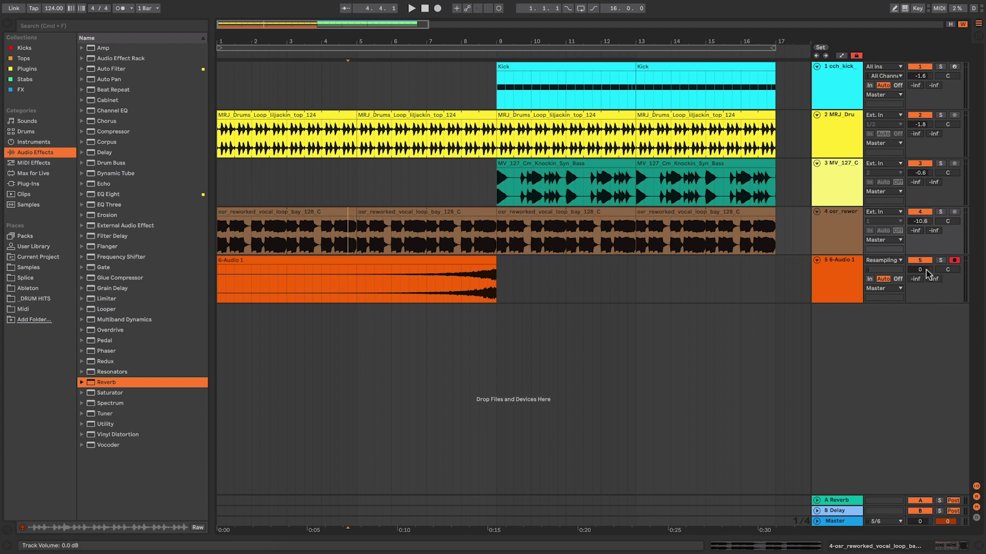
pyautogui.moveTo(920, 270); pyautogui.dragTo(920, 273)
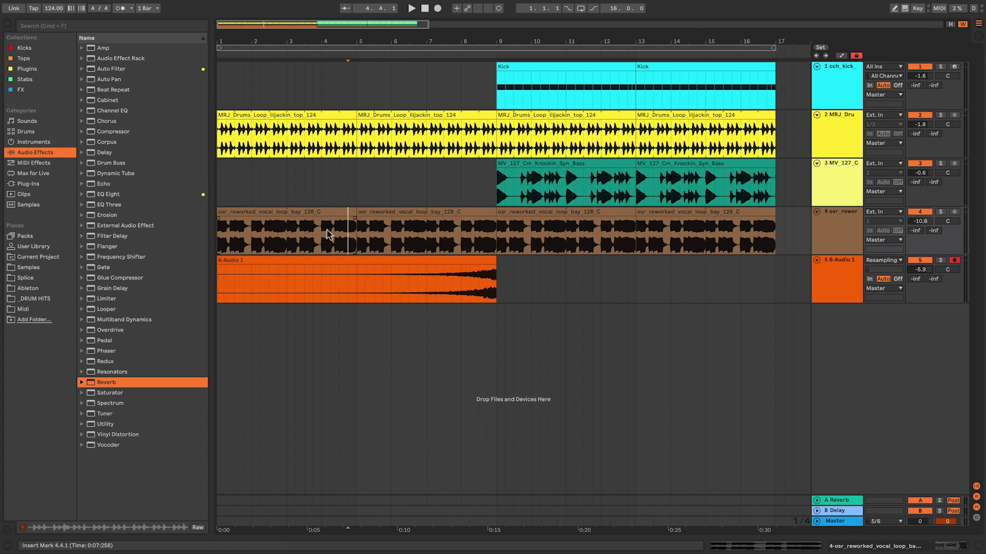
pyautogui.click(331, 234)
pyautogui.press('space')
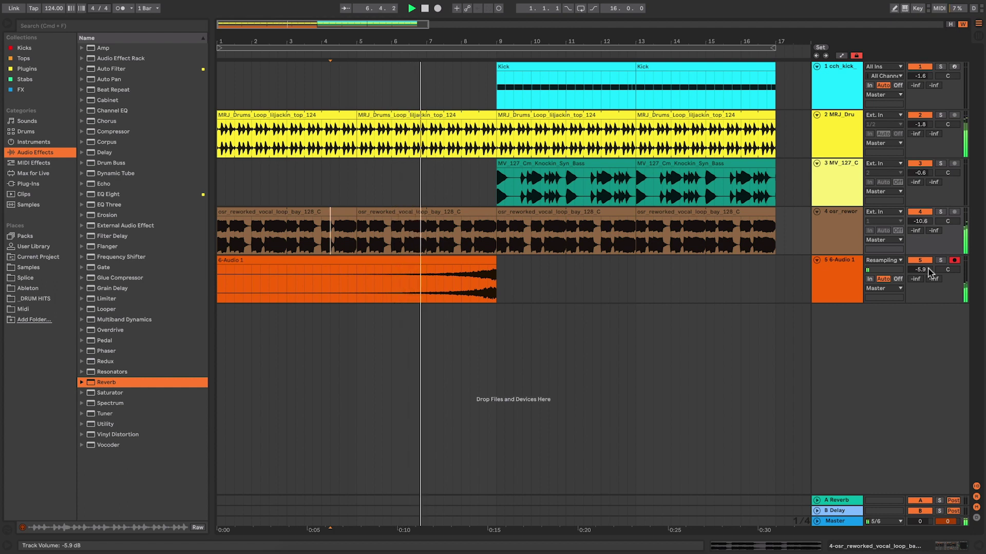
pyautogui.moveTo(929, 272); pyautogui.dragTo(929, 282)
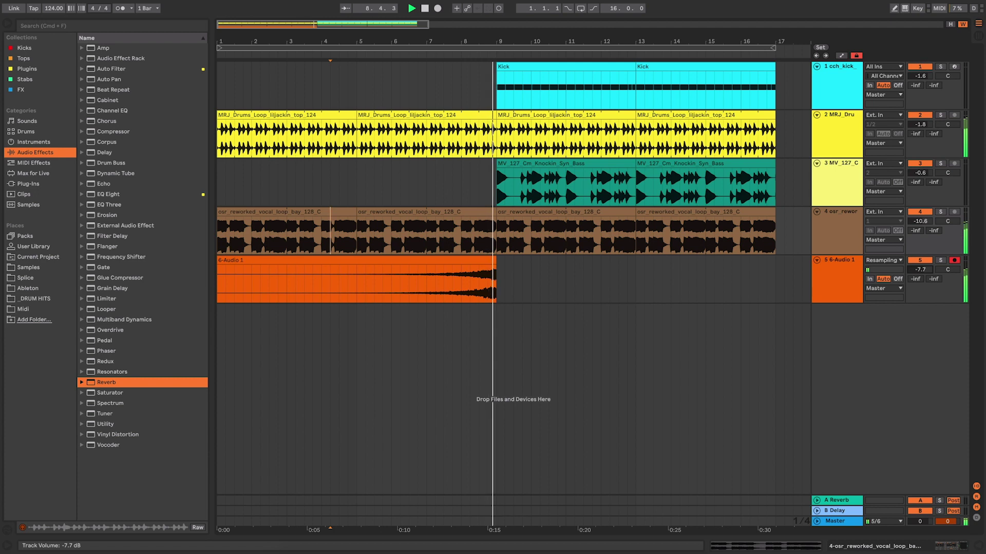
pyautogui.moveTo(930, 272); pyautogui.dragTo(930, 286)
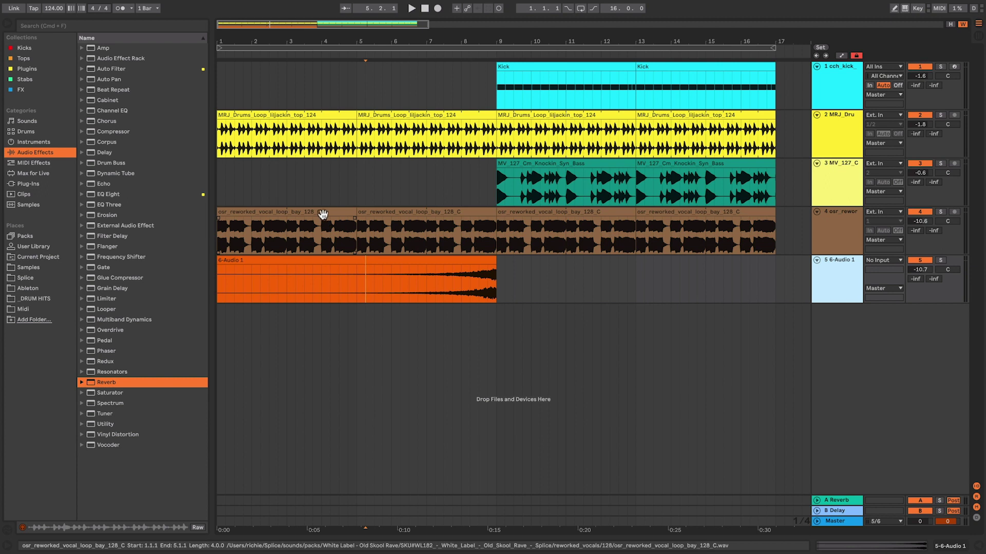
# - Delete the vocal loop in bars 1–5, shift the reversed reverb to end at bar 5 and play from bar 4
pyautogui.click(324, 213)
pyautogui.press('Delete')
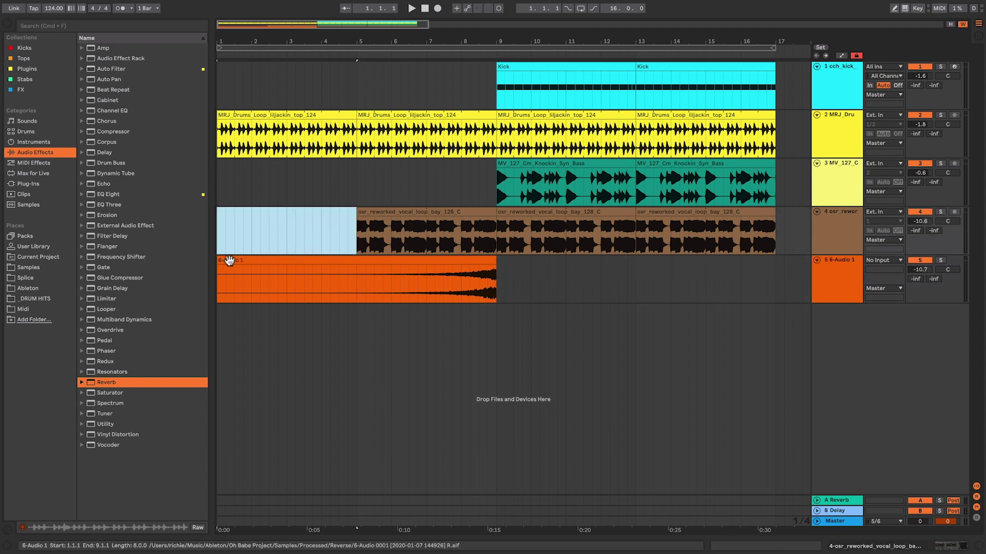
pyautogui.moveTo(229, 260); pyautogui.dragTo(325, 280)
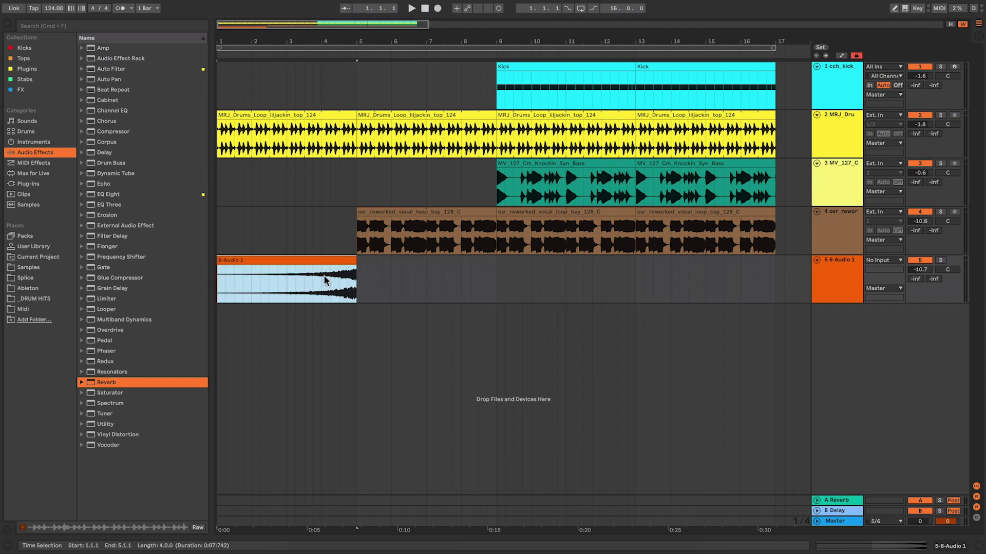
pyautogui.click(319, 285)
pyautogui.press('space')
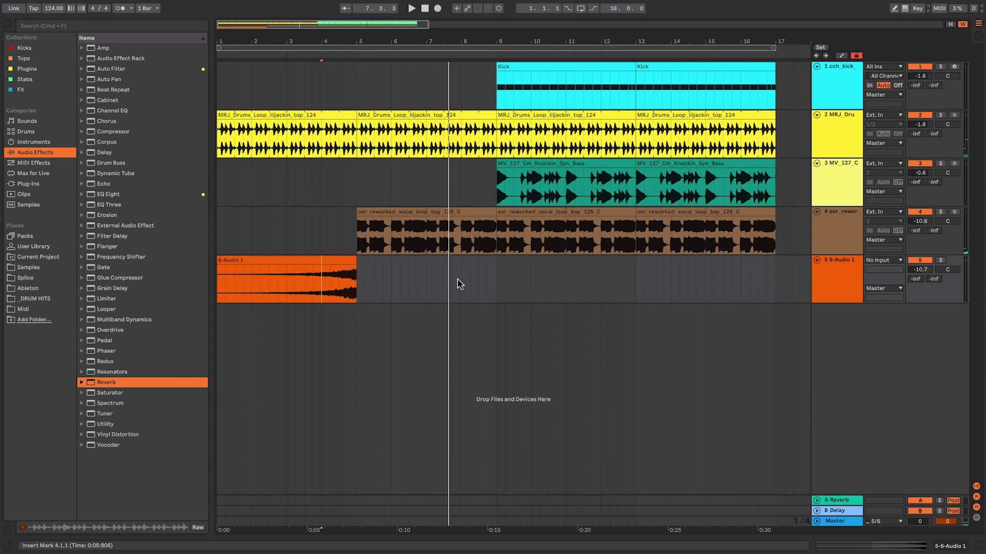
# - Show the reversed reverb track's device chain and add an EQ Eight to it
pyautogui.click(837, 282)
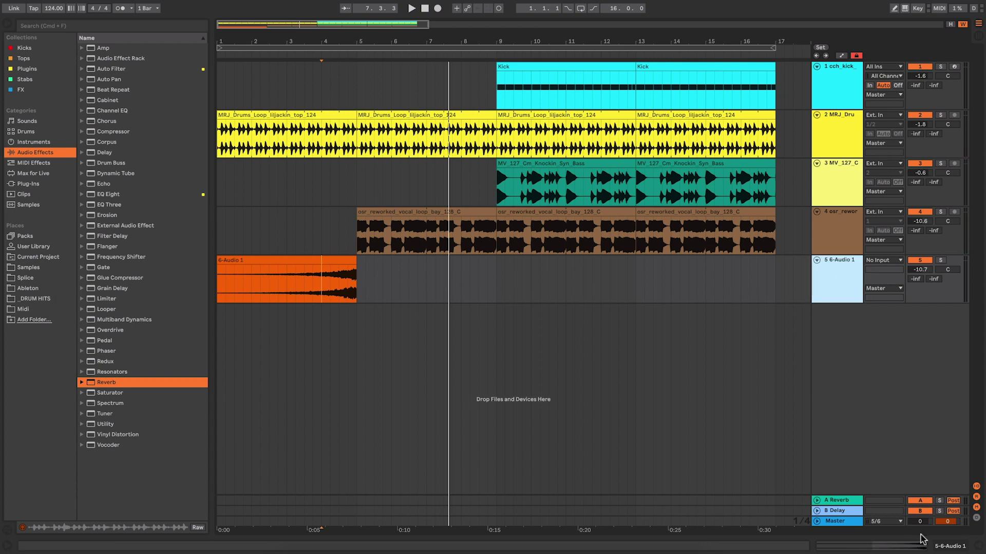
pyautogui.click(950, 546)
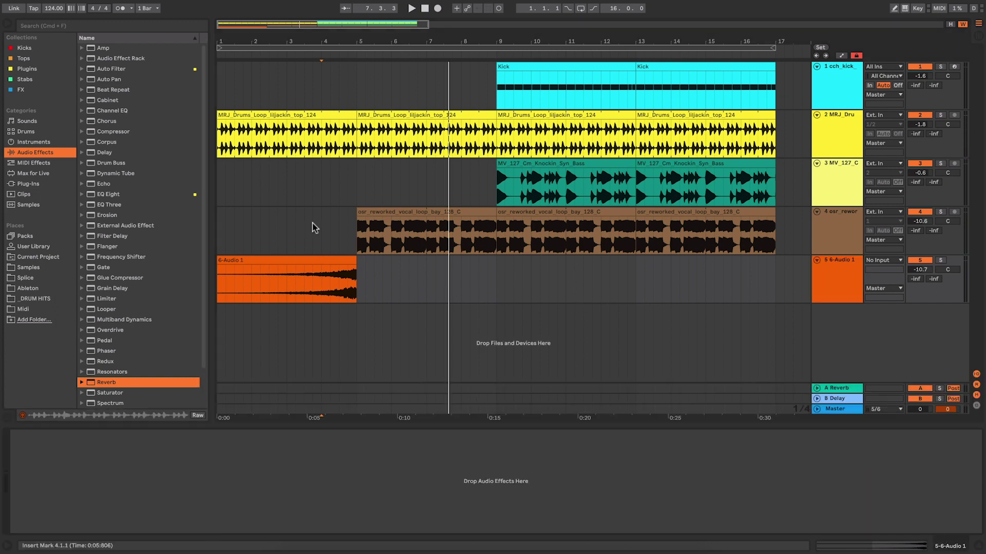
pyautogui.click(116, 194)
pyautogui.moveTo(121, 336); pyautogui.dragTo(135, 465)
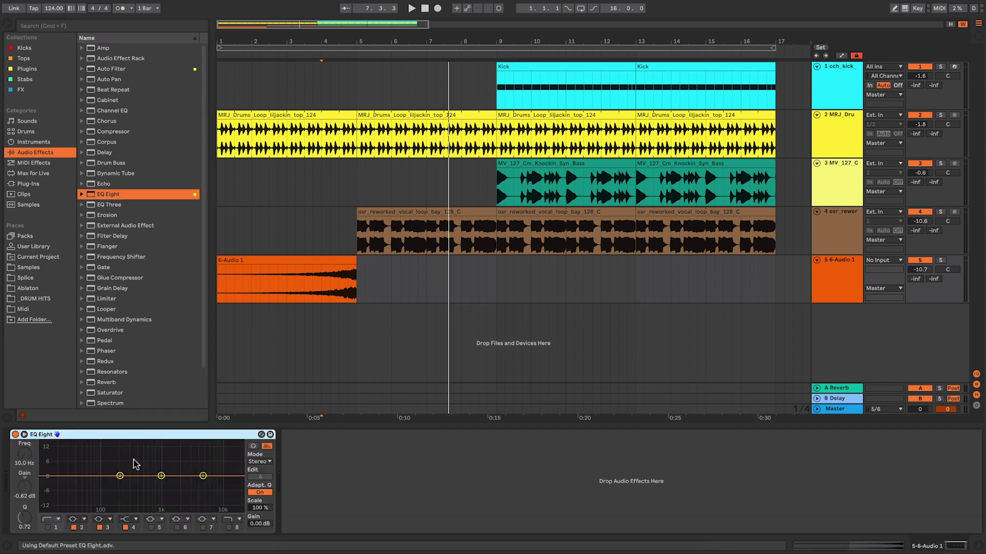
# - Set EQ Eight band 1 to a steep low cut at 696 Hz with Q 0.63 and play from 3.4.1
pyautogui.click(59, 520)
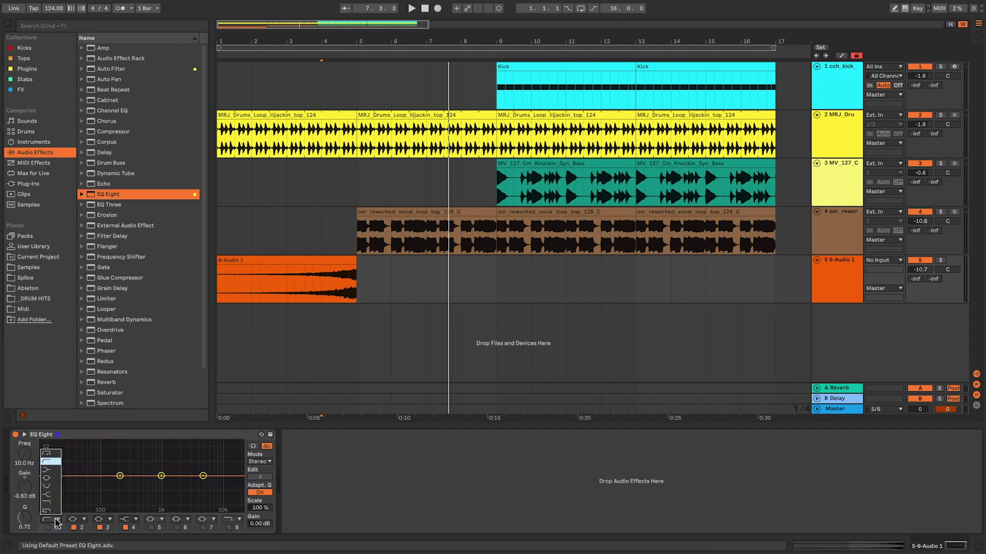
pyautogui.click(53, 455)
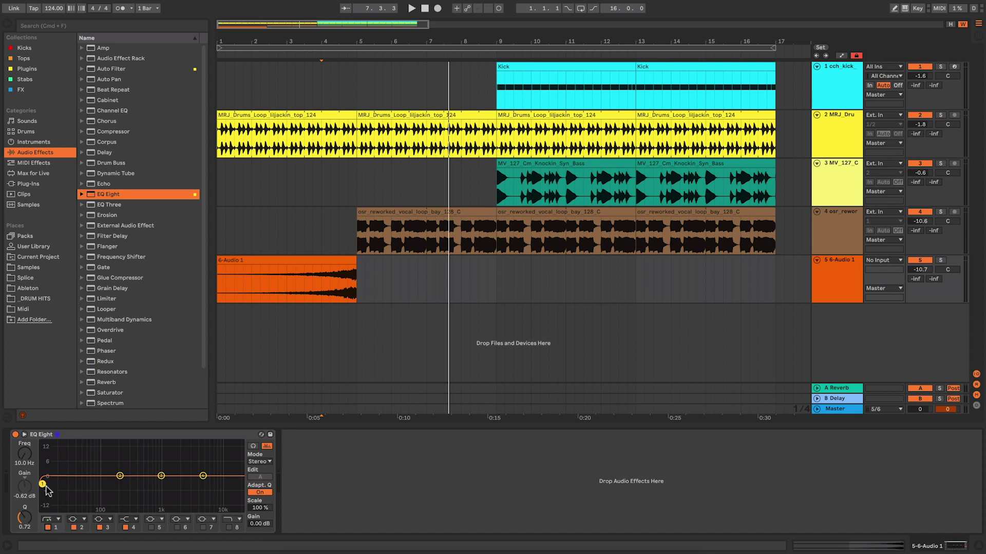
pyautogui.moveTo(43, 483); pyautogui.dragTo(136, 481)
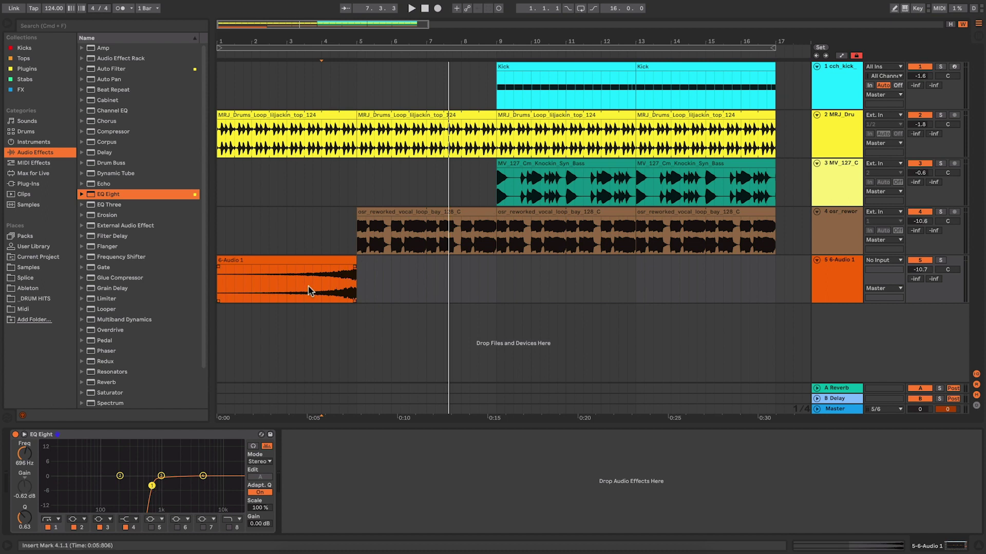
pyautogui.press('space')
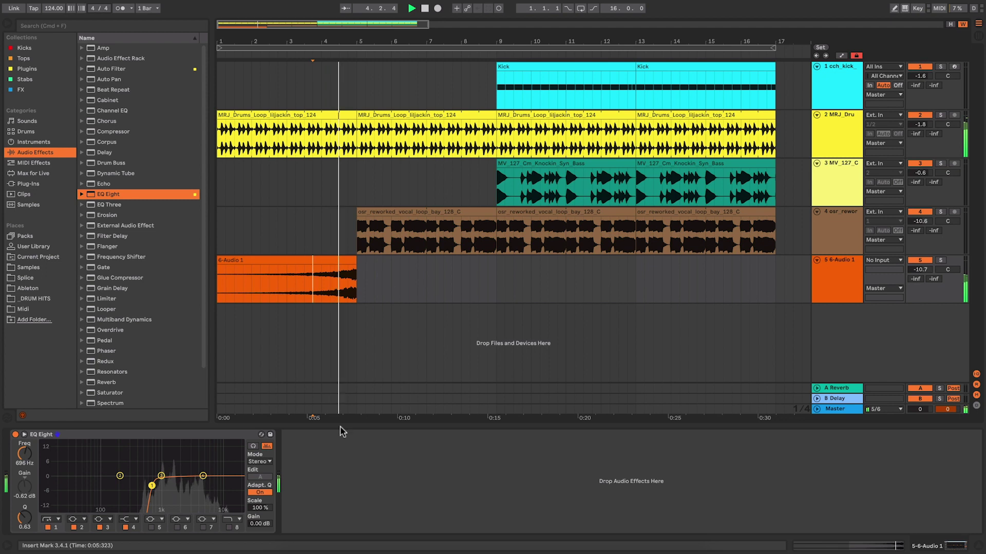